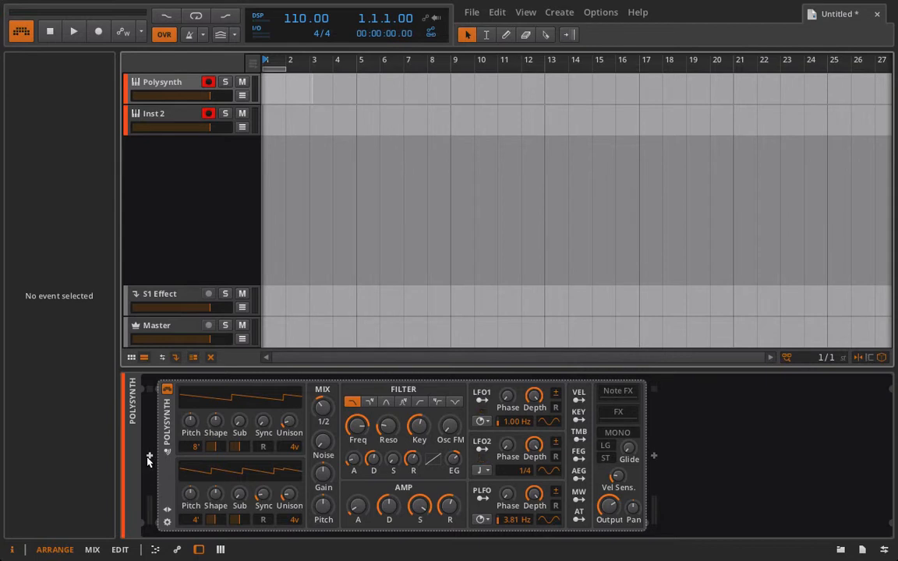
Insert a Note Pitch Shifter before the Polysynth, set it to Oct +1 and 7 semitones, and raise its Fine amount.
{"action": "left_click", "coordinate": [149, 459]}
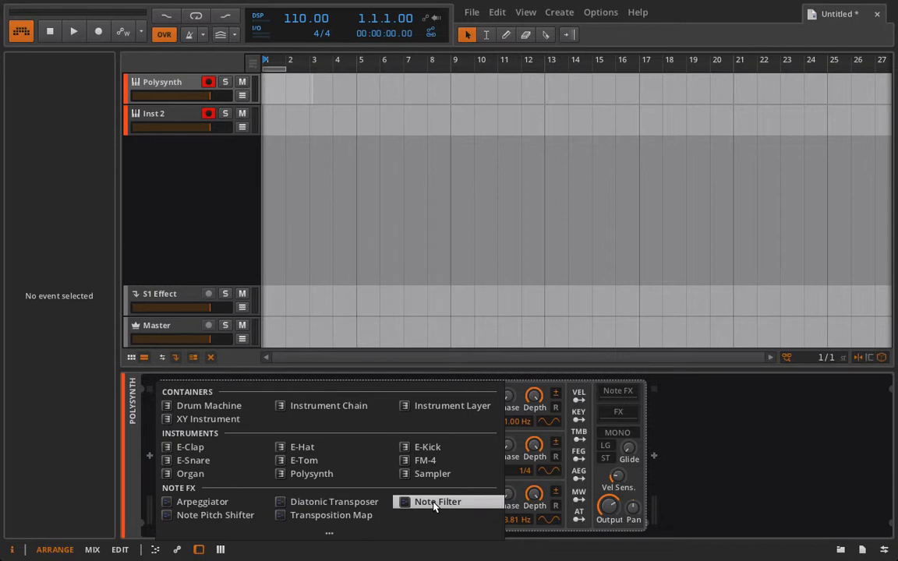
{"action": "left_click", "coordinate": [230, 519]}
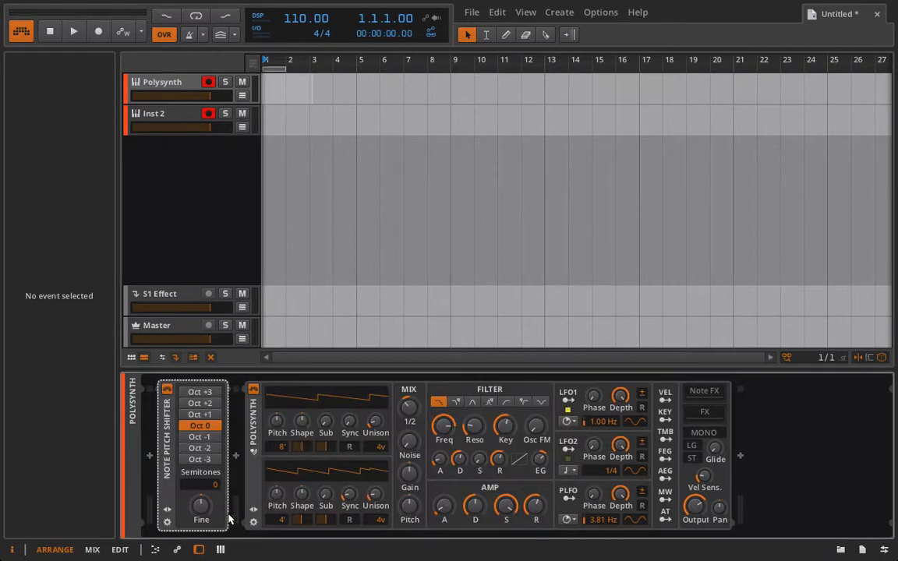
{"action": "left_click", "coordinate": [201, 415]}
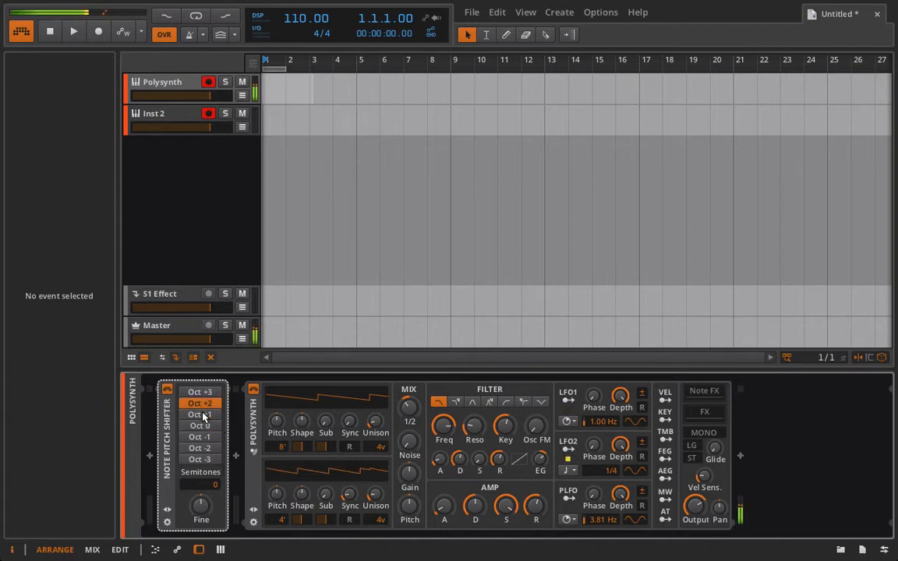
{"action": "left_click_drag", "start_coordinate": [214, 489], "coordinate": [214, 474]}
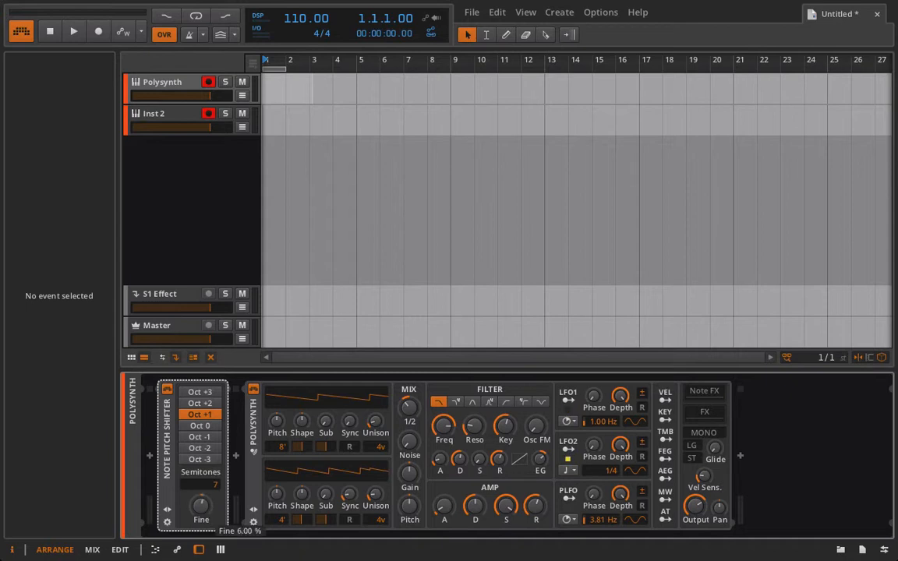
{"action": "left_click_drag", "start_coordinate": [201, 505], "coordinate": [201, 459]}
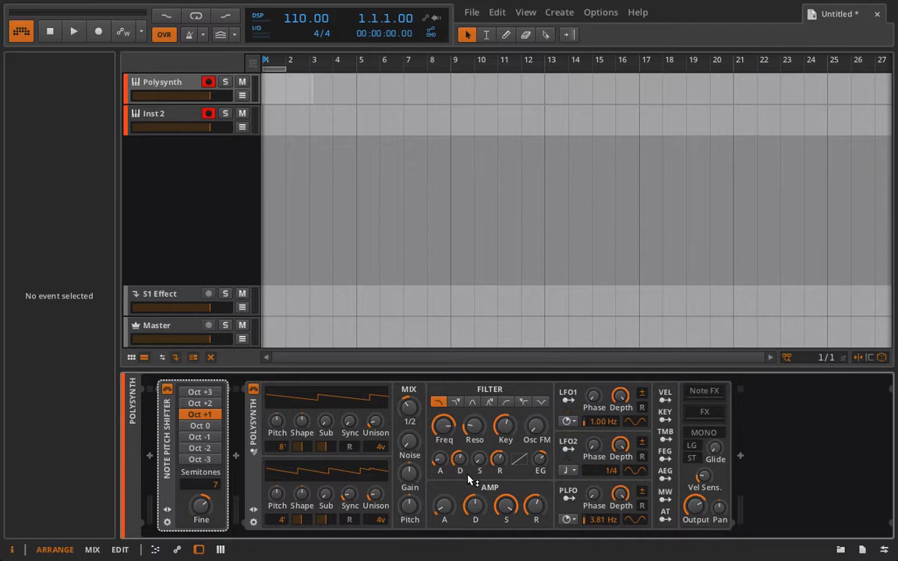
Record a take about four bars long onto the armed Polysynth and Inst 2 tracks.
{"action": "left_click", "coordinate": [97, 34]}
{"action": "left_click", "coordinate": [72, 34]}
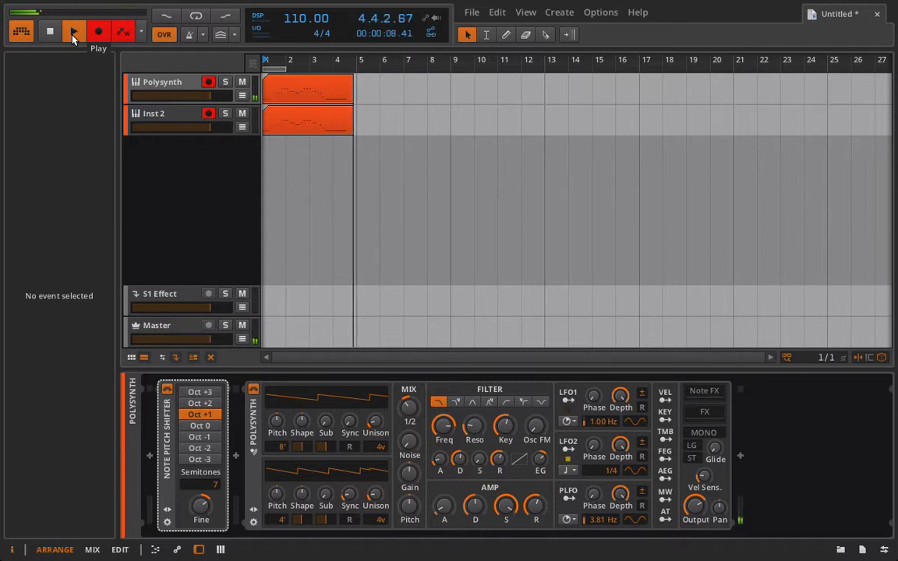
{"action": "left_click", "coordinate": [73, 33]}
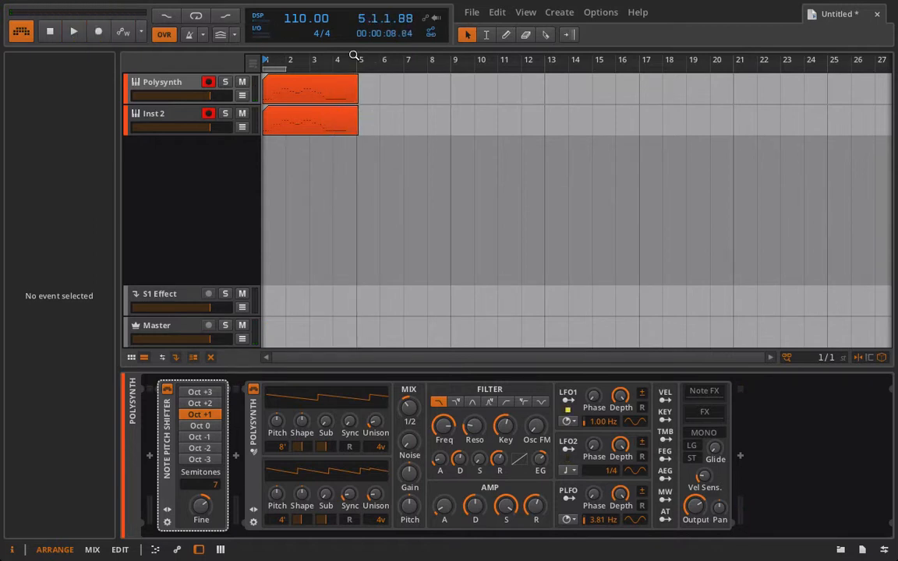
Compare the recorded notes of the Polysynth and Inst 2 clips in the note editor, switching micro-pitch expression editing off and on.
{"action": "left_click", "coordinate": [311, 95]}
{"action": "double_click", "coordinate": [310, 95]}
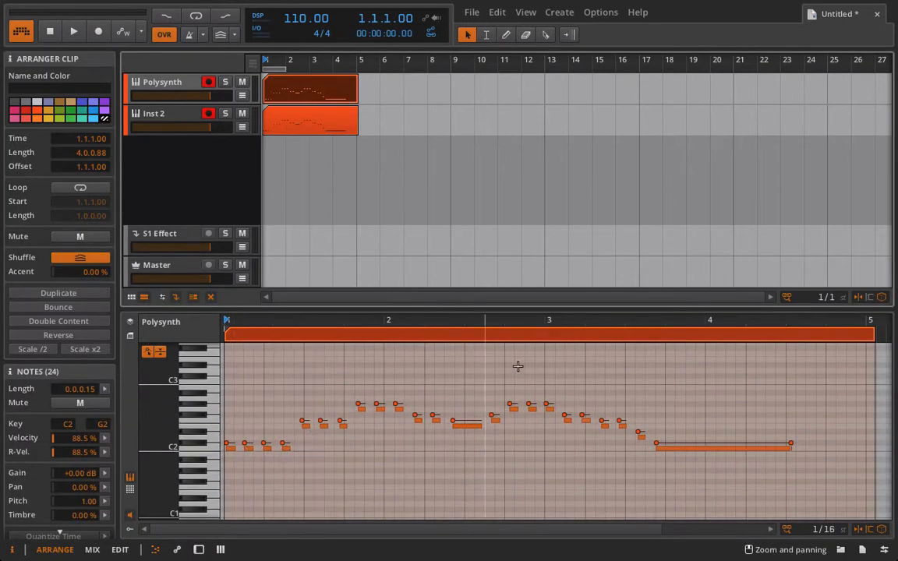
{"action": "left_click", "coordinate": [149, 353]}
{"action": "left_click", "coordinate": [149, 354]}
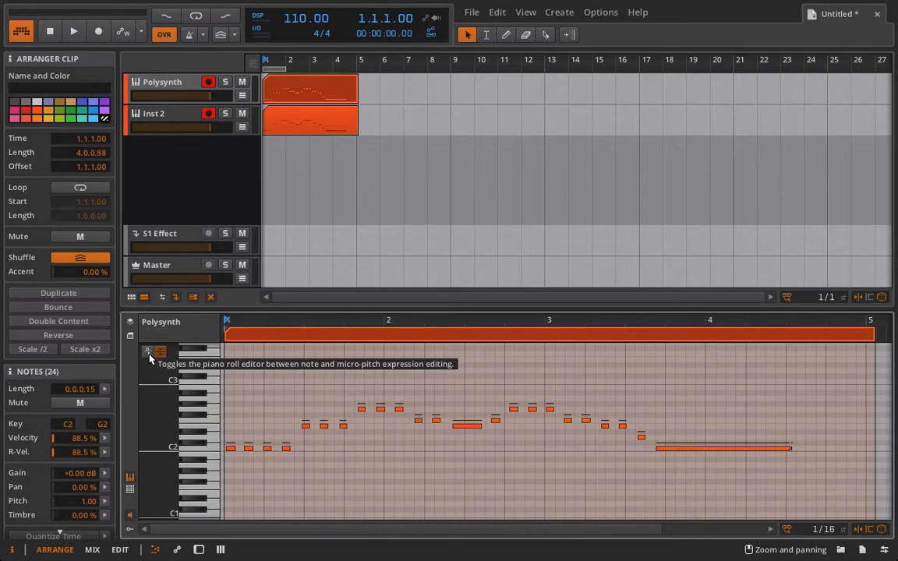
{"action": "left_click", "coordinate": [149, 355]}
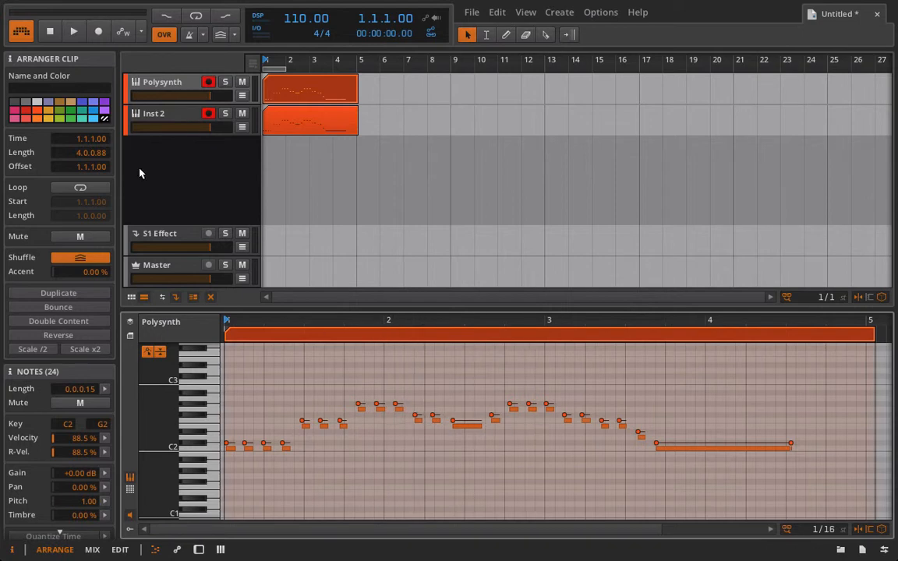
{"action": "left_click", "coordinate": [159, 116]}
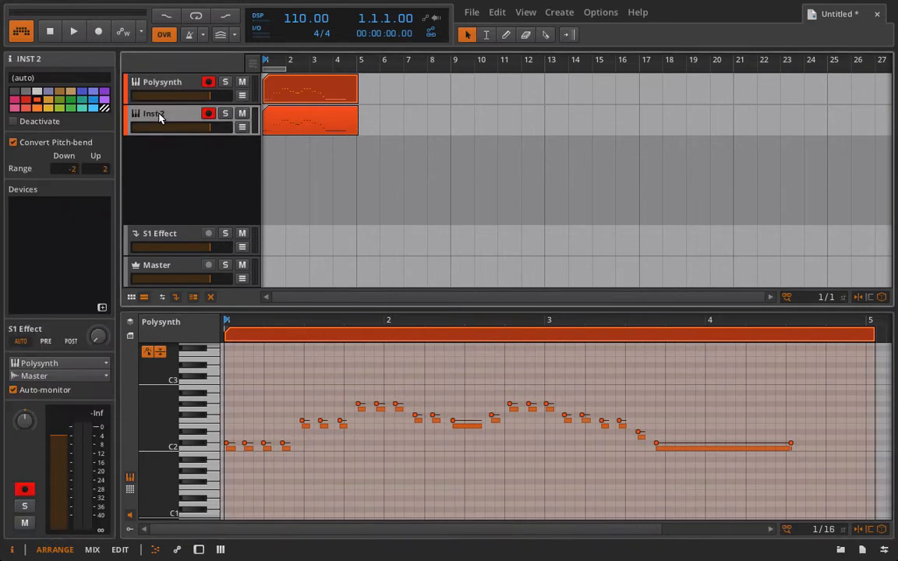
{"action": "left_click", "coordinate": [288, 126]}
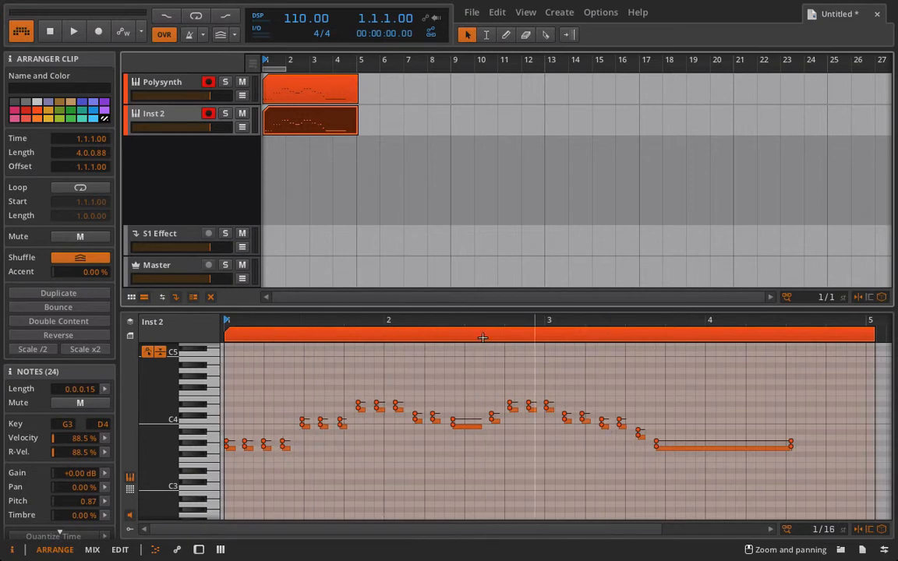
Insert an LFO MOD at the start of the Polysynth track's device chain and move the Note Pitch Shifter into its FX chain.
{"action": "left_click", "coordinate": [154, 84]}
{"action": "key", "text": "d"}
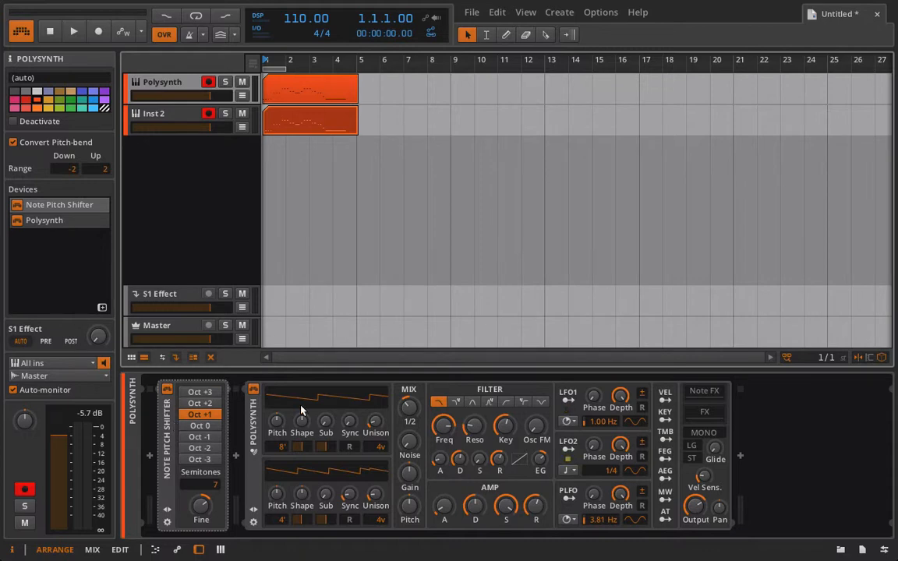
{"action": "left_click", "coordinate": [410, 508]}
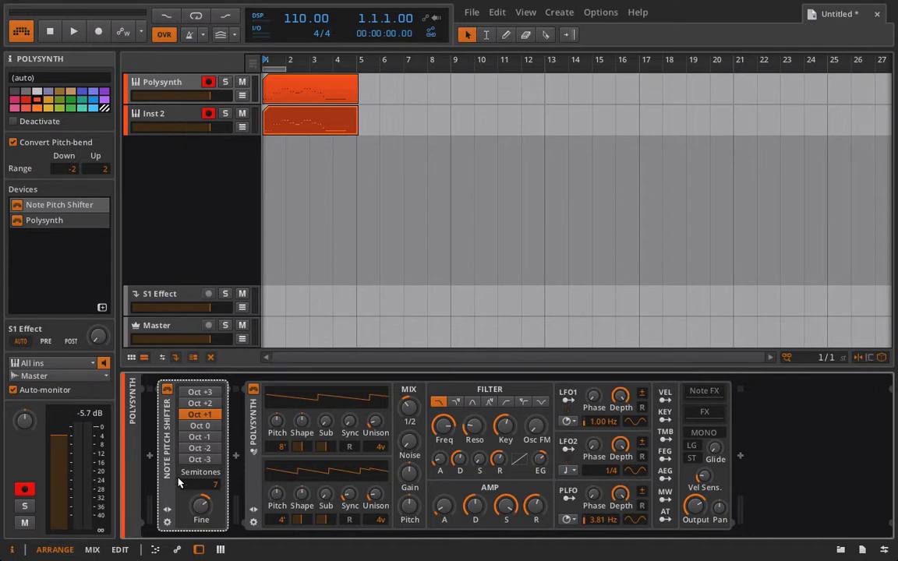
{"action": "left_click", "coordinate": [149, 456]}
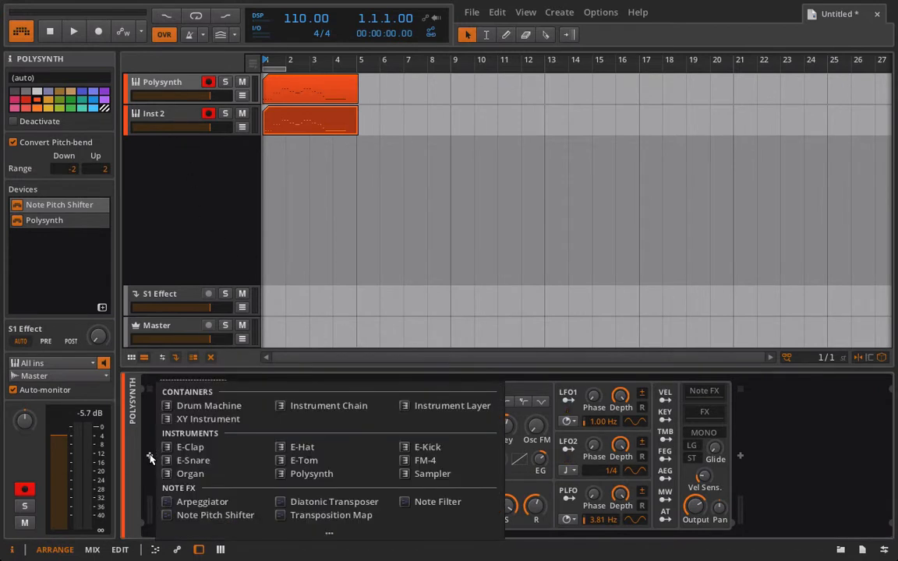
{"action": "left_click", "coordinate": [323, 533]}
{"action": "left_click", "coordinate": [323, 509]}
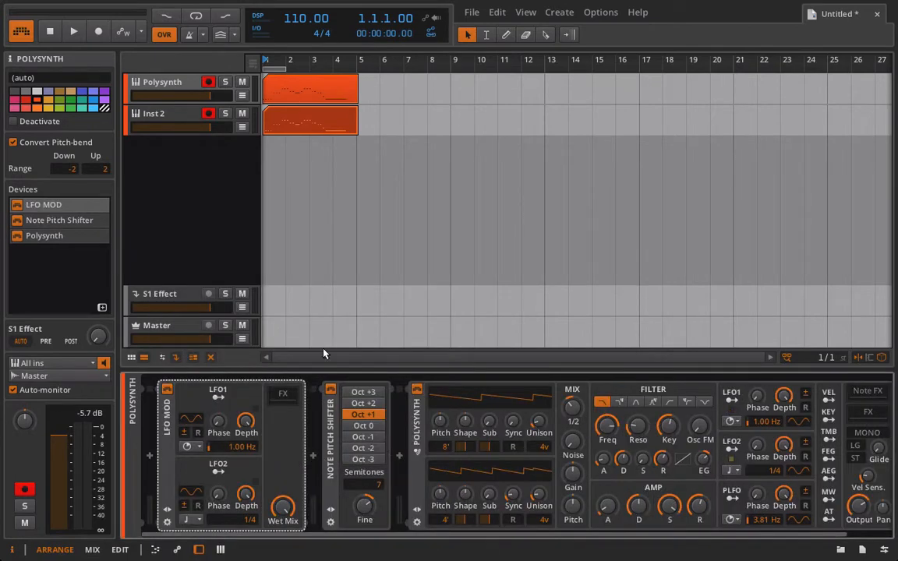
{"action": "left_click_drag", "start_coordinate": [330, 433], "coordinate": [283, 399]}
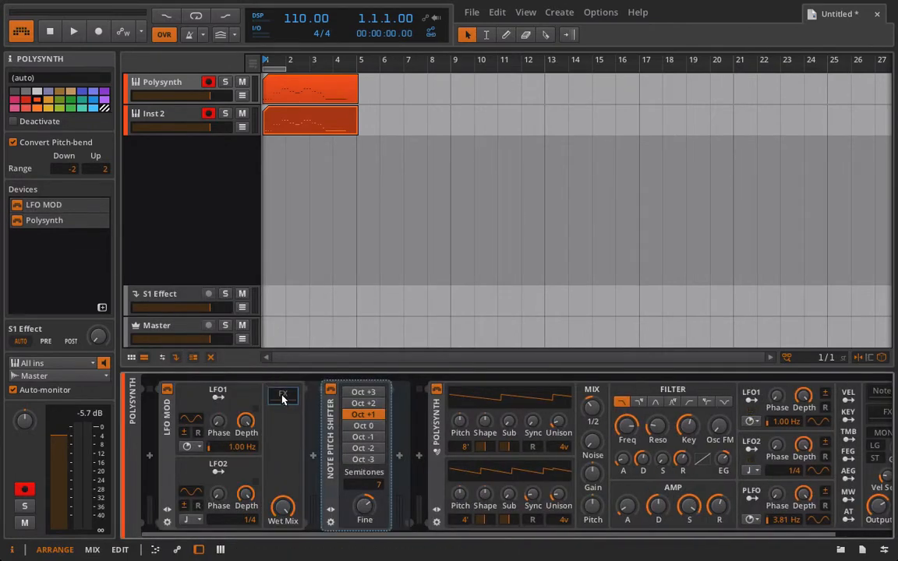
Insert an Arpeggiator between the LFO MOD and the Polysynth.
{"action": "left_click", "coordinate": [418, 457]}
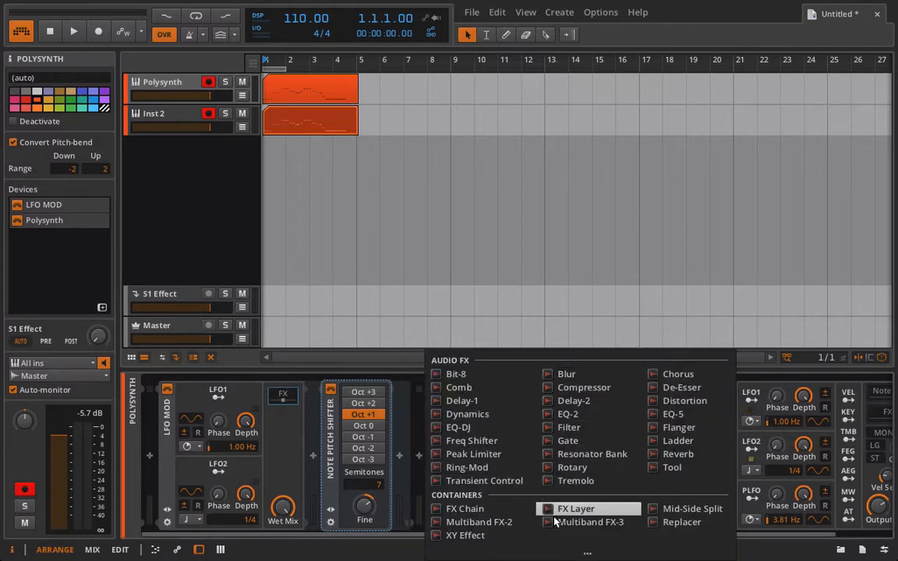
{"action": "left_click", "coordinate": [585, 553]}
{"action": "left_click", "coordinate": [510, 500]}
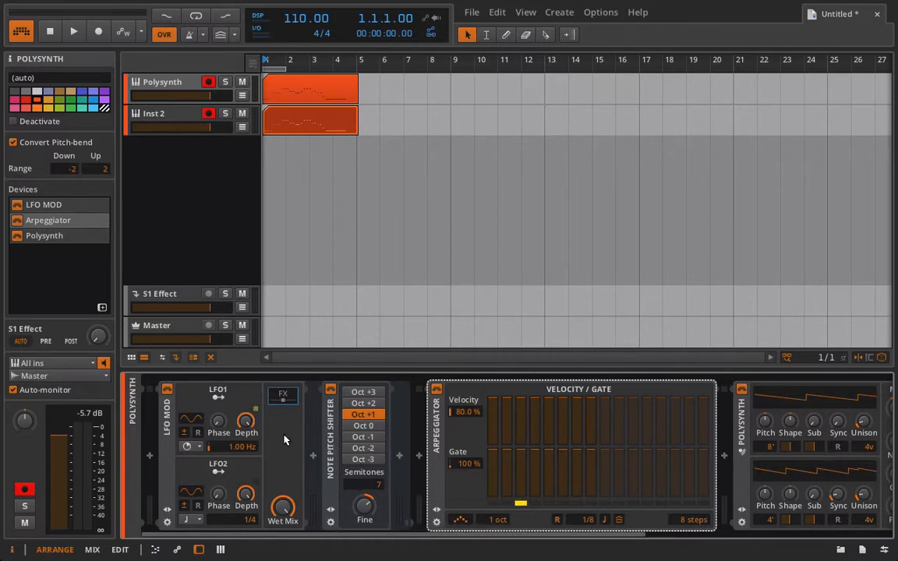
Set LFO1 of the LFO MOD to beat timing at a 1/8 rate with a stepped waveform.
{"action": "left_click", "coordinate": [188, 447]}
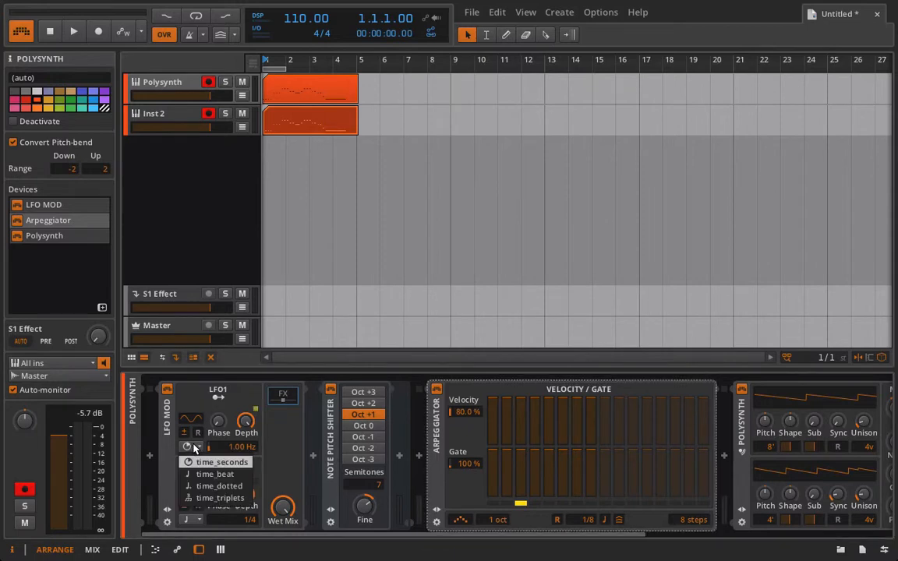
{"action": "left_click", "coordinate": [218, 474]}
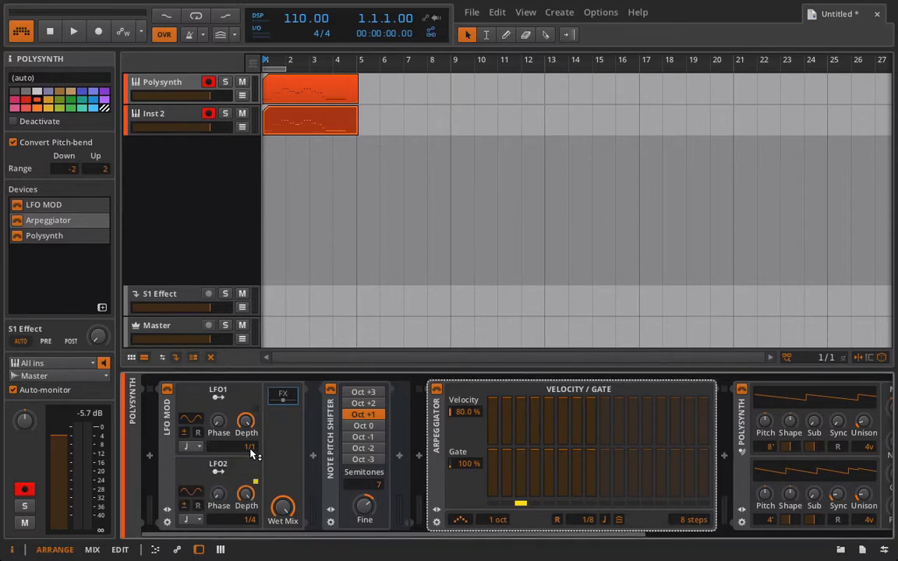
{"action": "left_click_drag", "start_coordinate": [248, 446], "coordinate": [248, 468]}
{"action": "left_click", "coordinate": [191, 418]}
{"action": "left_click", "coordinate": [343, 459]}
Reset the Note Pitch Shifter to Oct 0 and 0 semitones, and map LFO1 to modulate its Semitones value.
{"action": "left_click", "coordinate": [364, 425]}
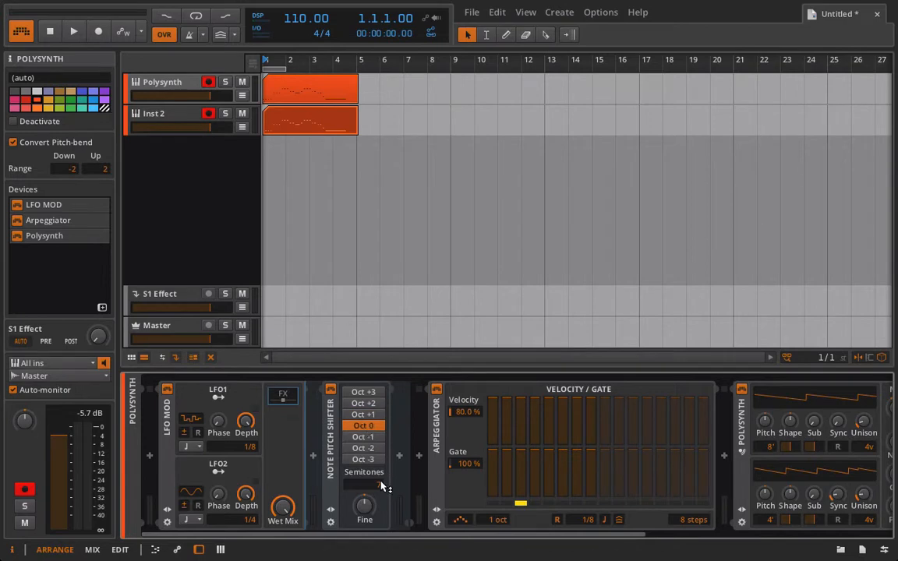
{"action": "left_click_drag", "start_coordinate": [379, 485], "coordinate": [379, 496]}
{"action": "left_click", "coordinate": [219, 398]}
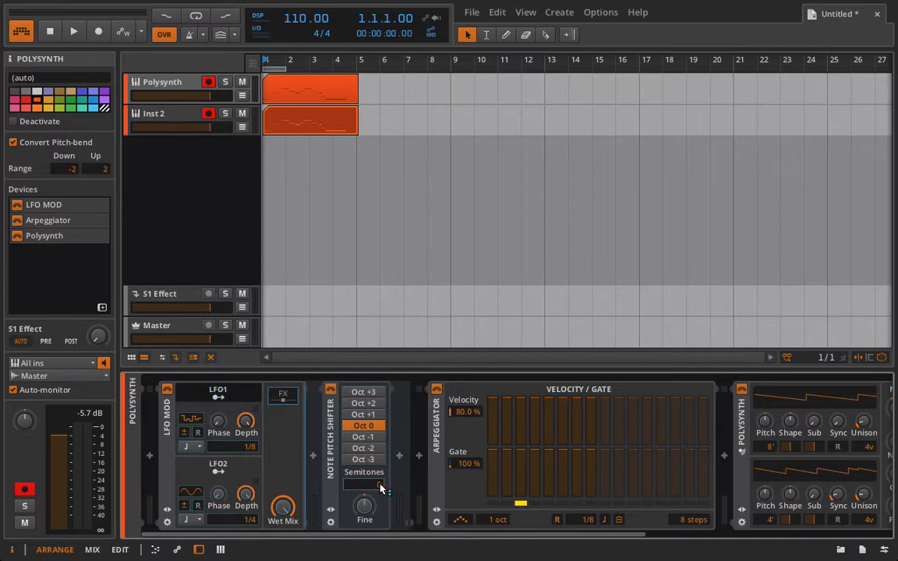
{"action": "left_click_drag", "start_coordinate": [379, 485], "coordinate": [378, 452]}
{"action": "mouse_move", "coordinate": [379, 485]}
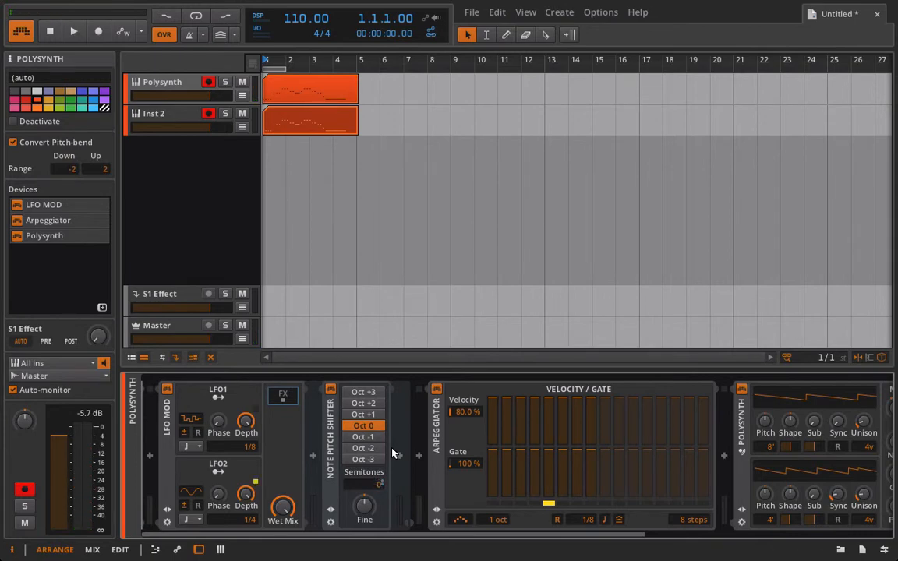
Insert a Diatonic Transposer between the Arpeggiator and the Polysynth and set its scale to Minor.
{"action": "left_click", "coordinate": [725, 460]}
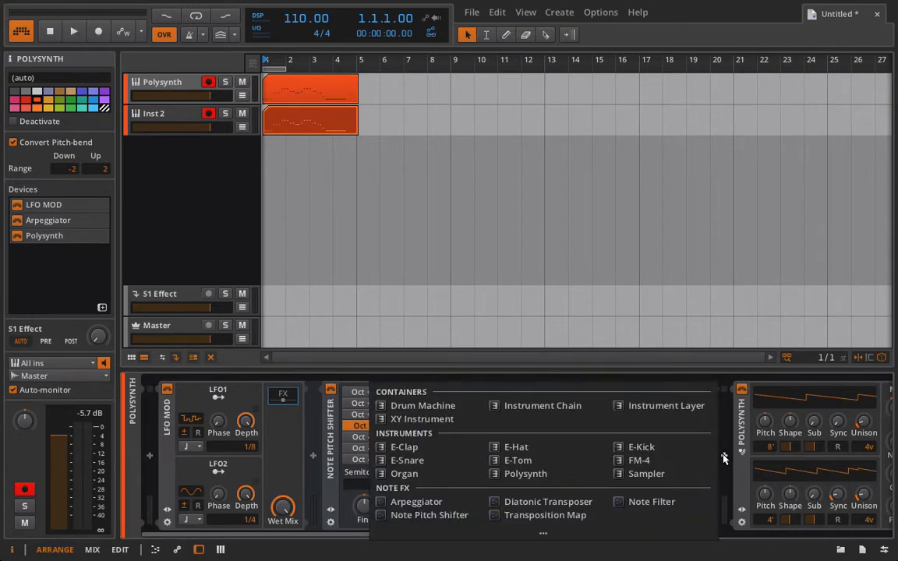
{"action": "left_click", "coordinate": [560, 502]}
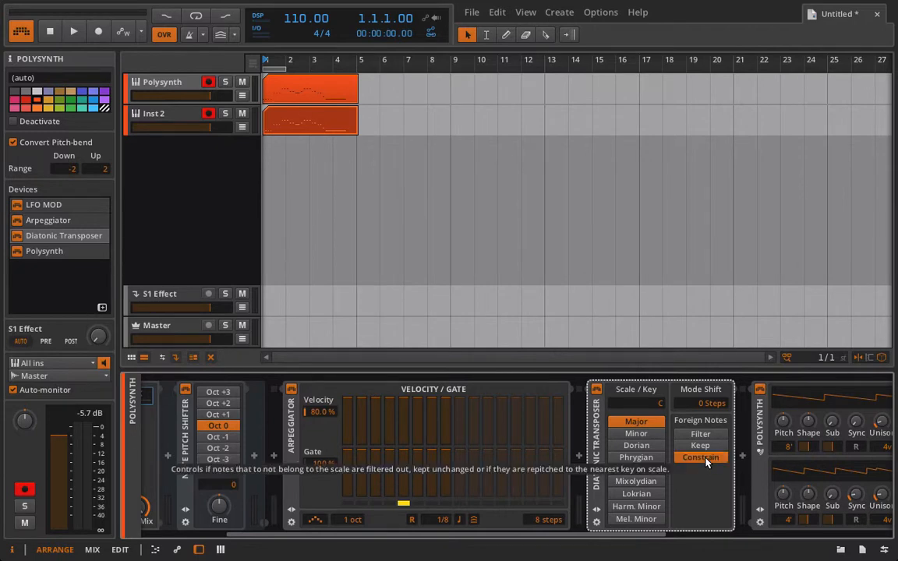
{"action": "left_click", "coordinate": [646, 437]}
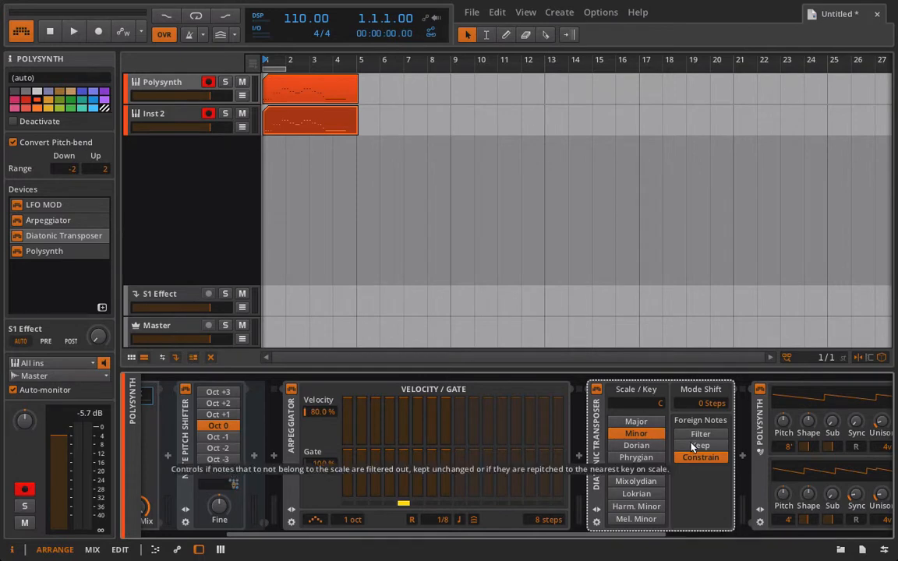
Lower the Arpeggiator's velocity on steps 1 and 7 and its gate length on step 4.
{"action": "scroll", "coordinate": [686, 484], "scroll_direction": "up", "scroll_amount": 3}
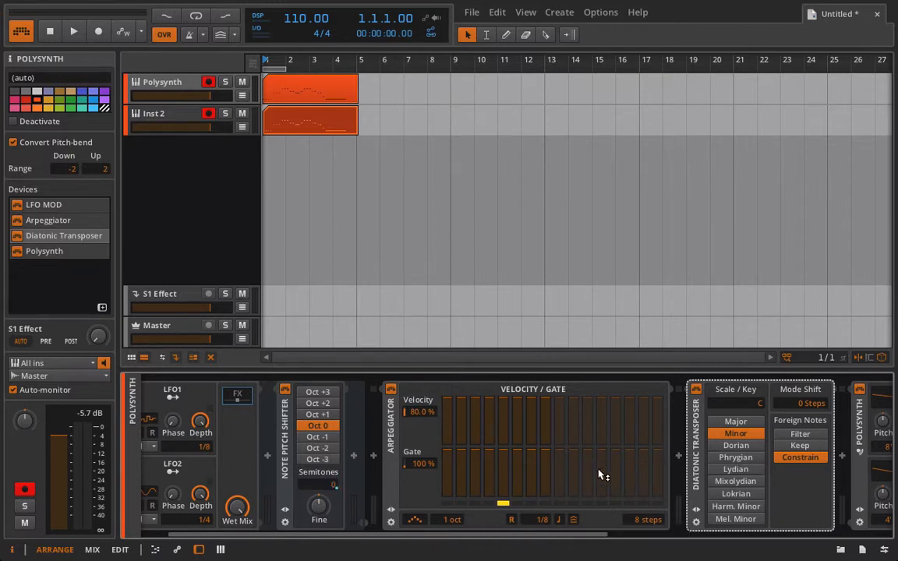
{"action": "left_click", "coordinate": [447, 404]}
{"action": "left_click", "coordinate": [532, 428]}
{"action": "left_click", "coordinate": [488, 480]}
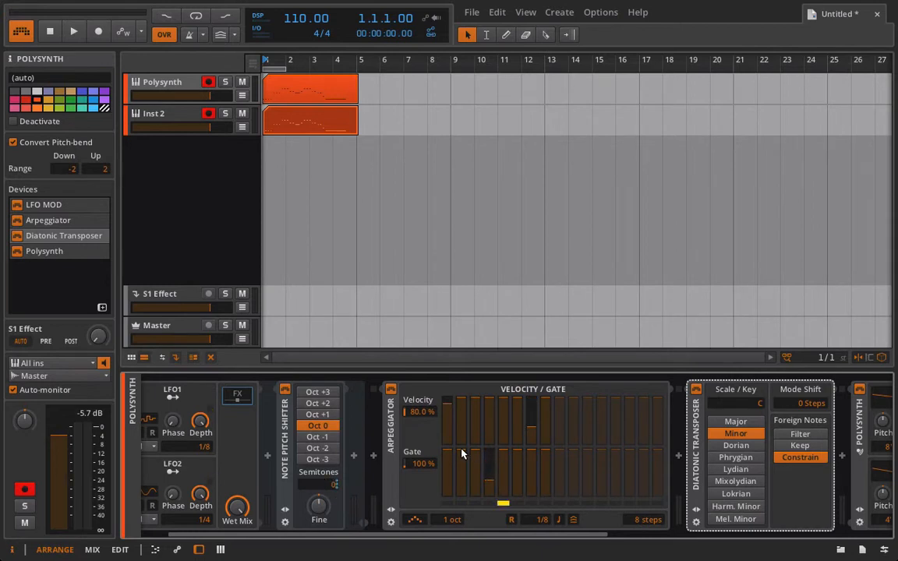